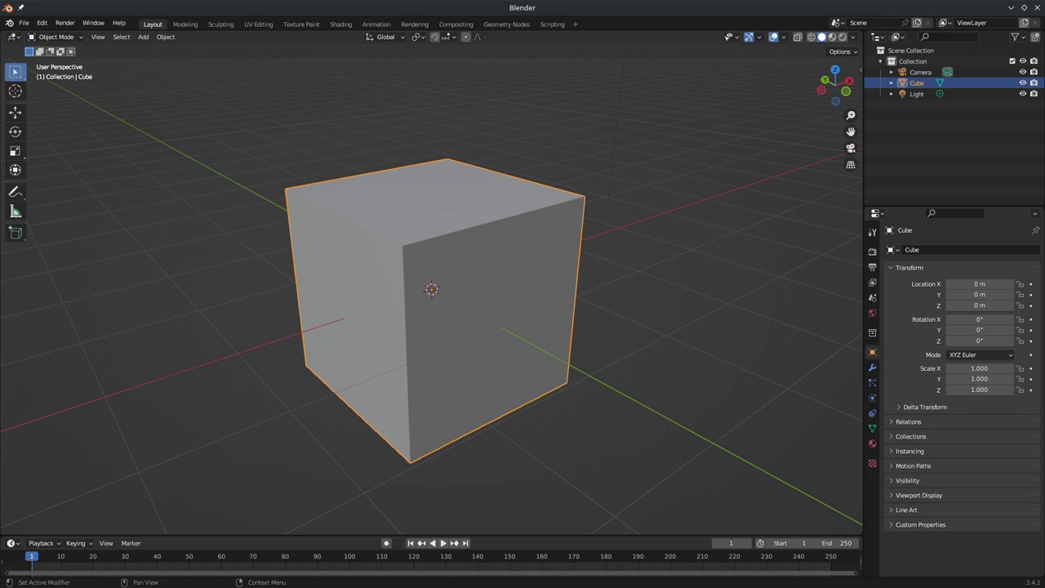
- Orbit and zoom around the default cube to view it from front, sides and other angles
mouse_move(713, 311)
middle_mouse_down()
mouse_move(467, 277)
mouse_move(389, 362)
mouse_move(514, 343)
mouse_move(397, 354)
mouse_move(450, 349)
mouse_move(579, 252)
middle_mouse_up()
scroll(588, 294, "down", 3)
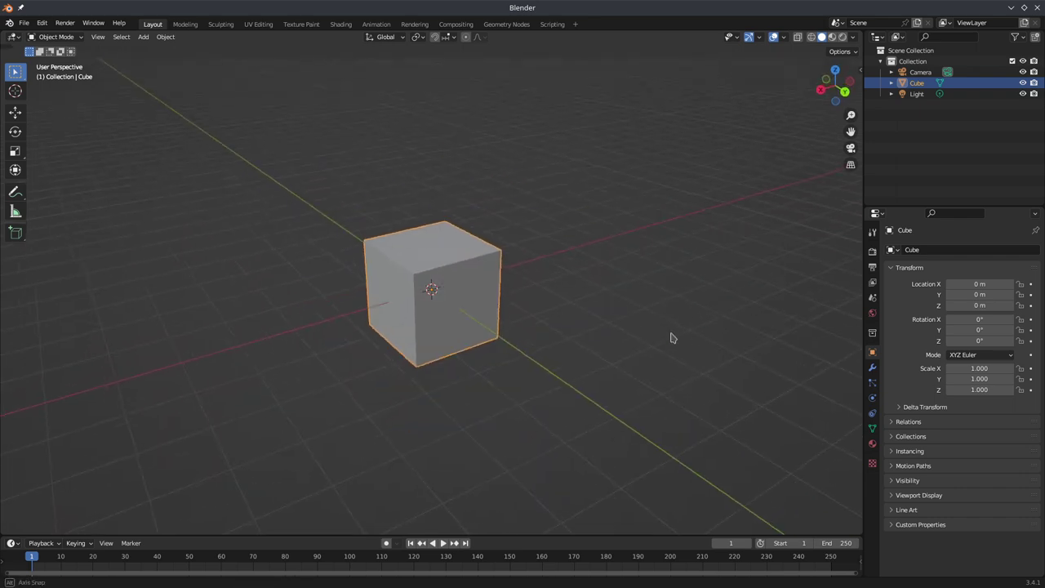
mouse_move(607, 336)
middle_mouse_down()
mouse_move(627, 340)
mouse_move(422, 322)
mouse_move(527, 306)
mouse_move(477, 325)
mouse_move(525, 329)
middle_mouse_up()
scroll(490, 326, "up", 3)
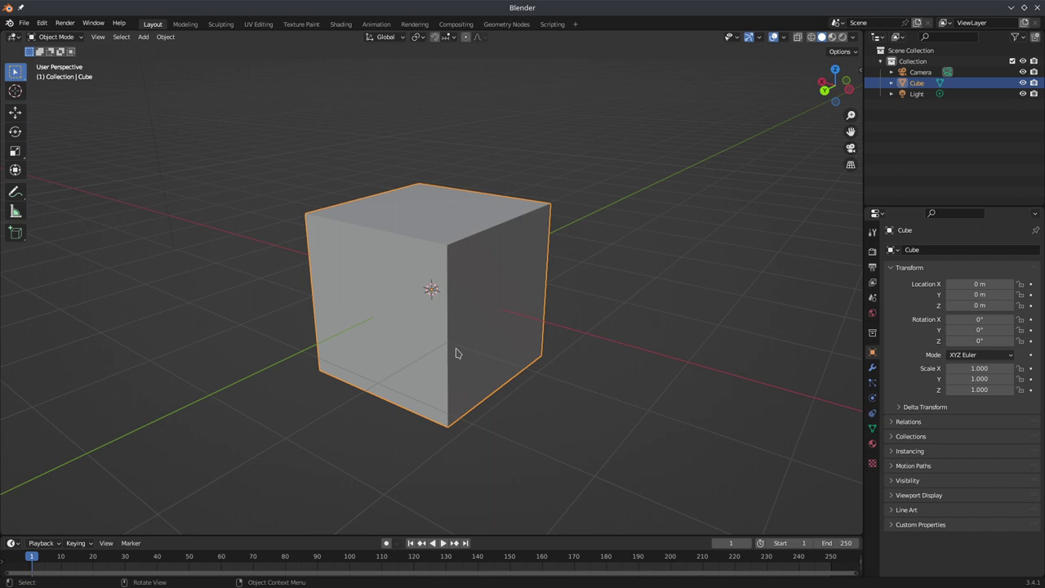
middle_click_drag(422, 343, 553, 344)
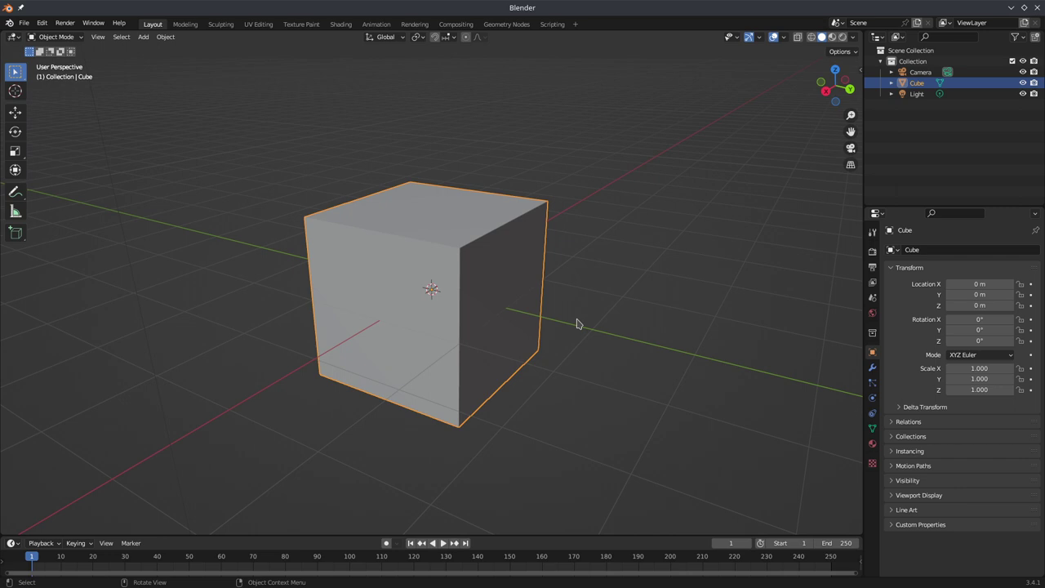
middle_click_drag(484, 322, 600, 319)
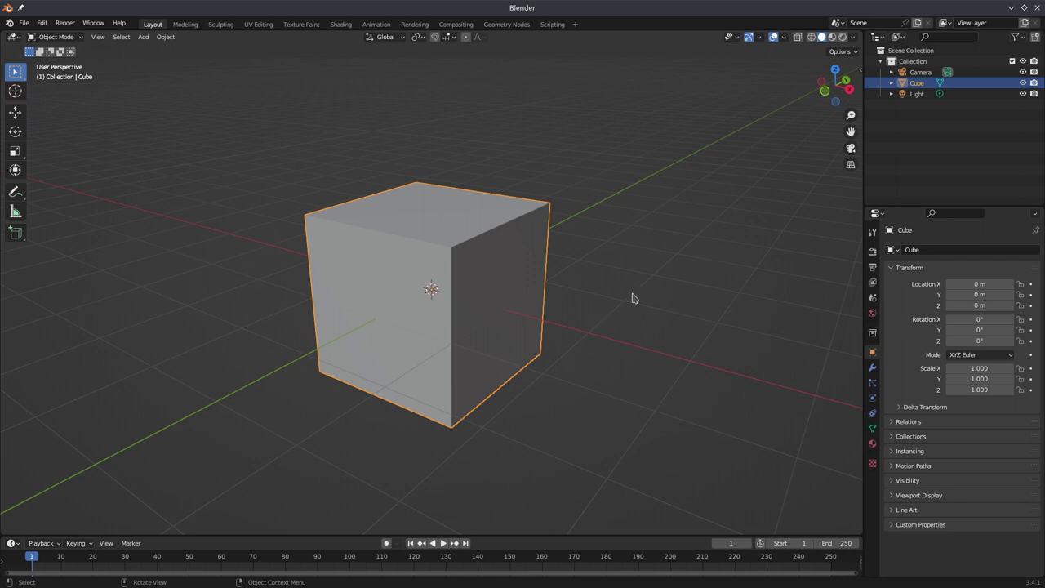
mouse_move(634, 297)
middle_mouse_down()
mouse_move(602, 329)
mouse_move(617, 327)
middle_mouse_up()
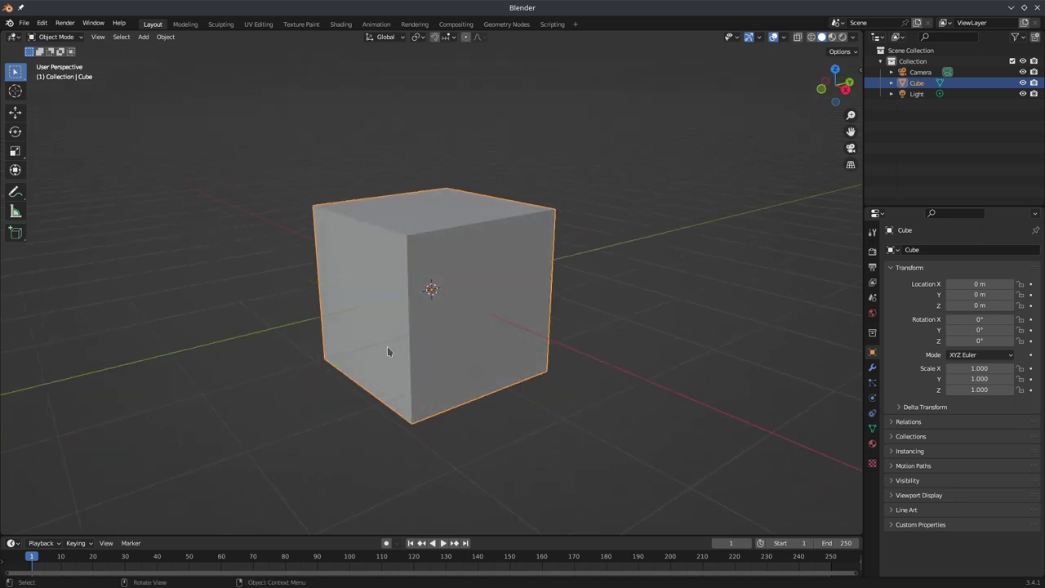
mouse_move(472, 359)
middle_mouse_down()
mouse_move(428, 331)
mouse_move(586, 378)
mouse_move(443, 368)
mouse_move(431, 196)
mouse_move(519, 272)
mouse_move(478, 304)
mouse_move(504, 303)
mouse_move(504, 285)
middle_mouse_up()
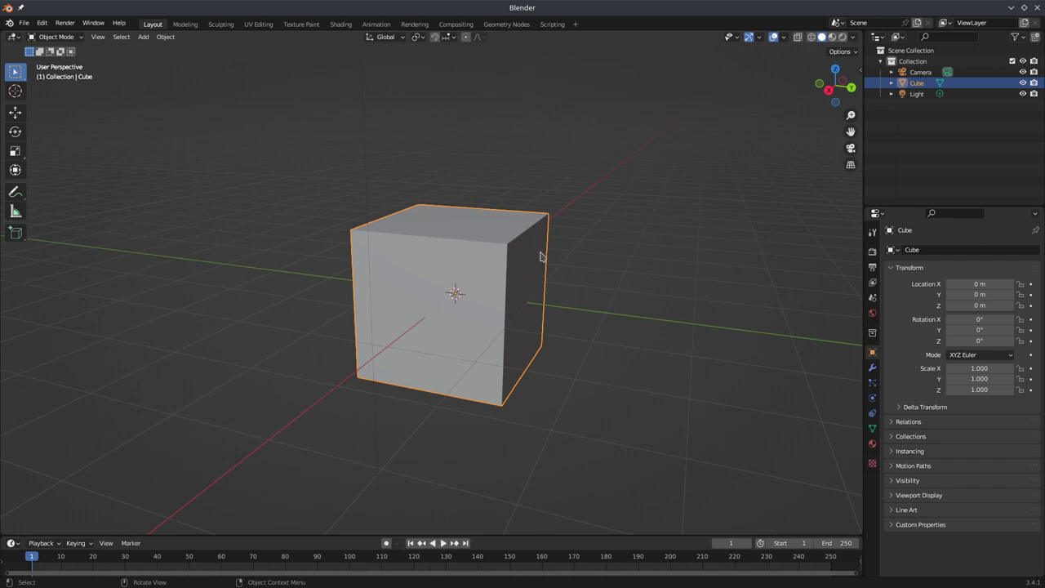
- Zoom in on the cube and orbit to inspect its right and left faces
mouse_move(540, 256)
middle_mouse_down()
mouse_move(602, 286)
mouse_move(408, 285)
mouse_move(563, 314)
middle_mouse_up()
scroll(490, 313, "up", 2)
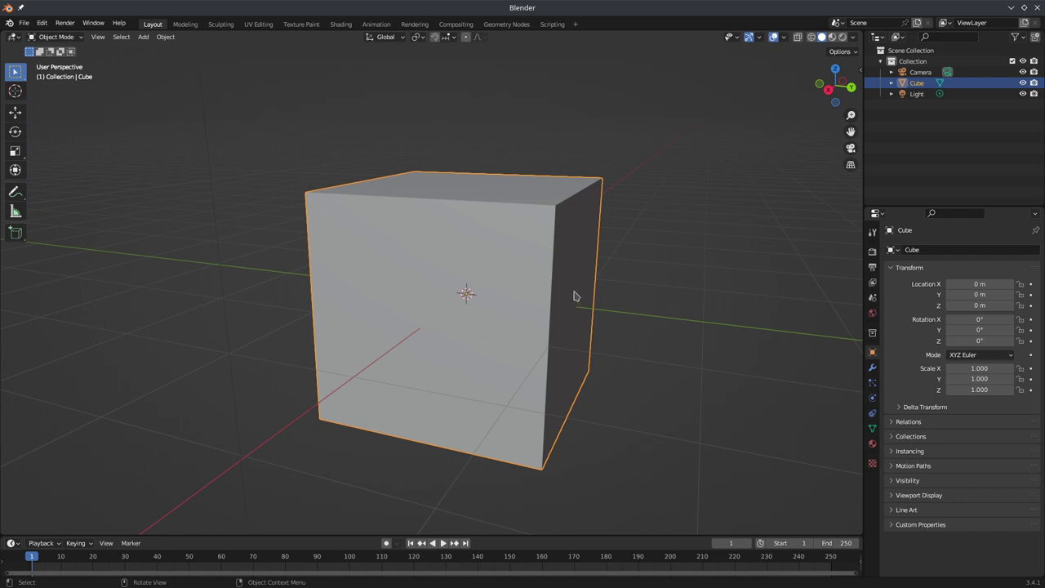
mouse_move(574, 294)
middle_mouse_down()
mouse_move(548, 298)
mouse_move(567, 304)
middle_mouse_up()
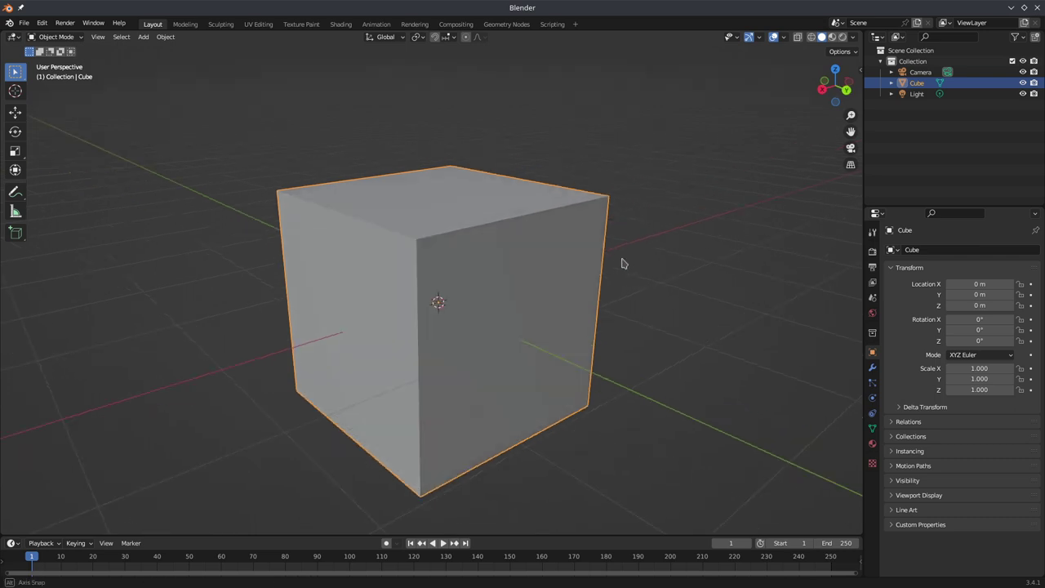
middle_click_drag(648, 222, 586, 324)
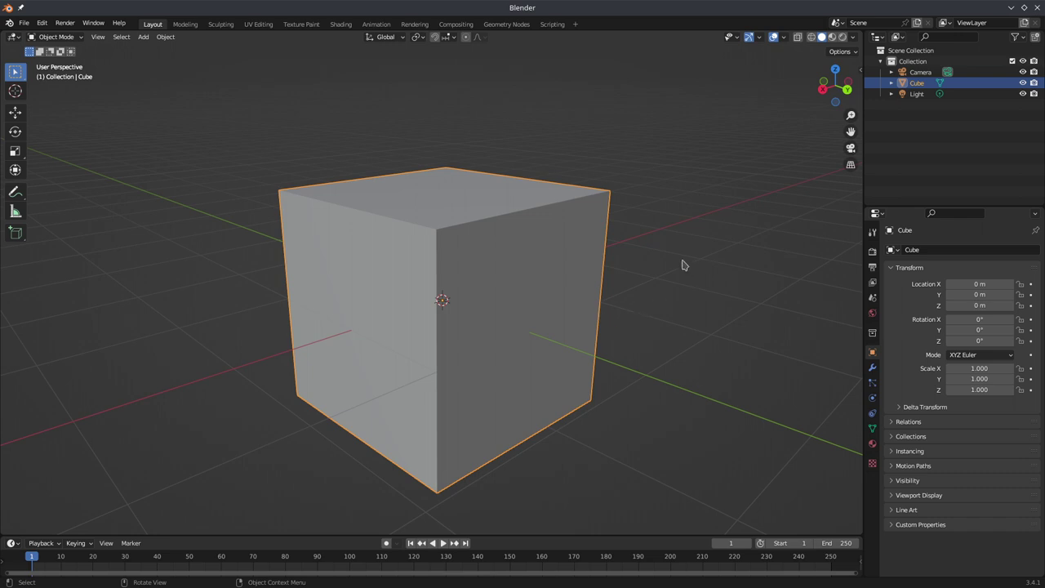
left_click(187, 25)
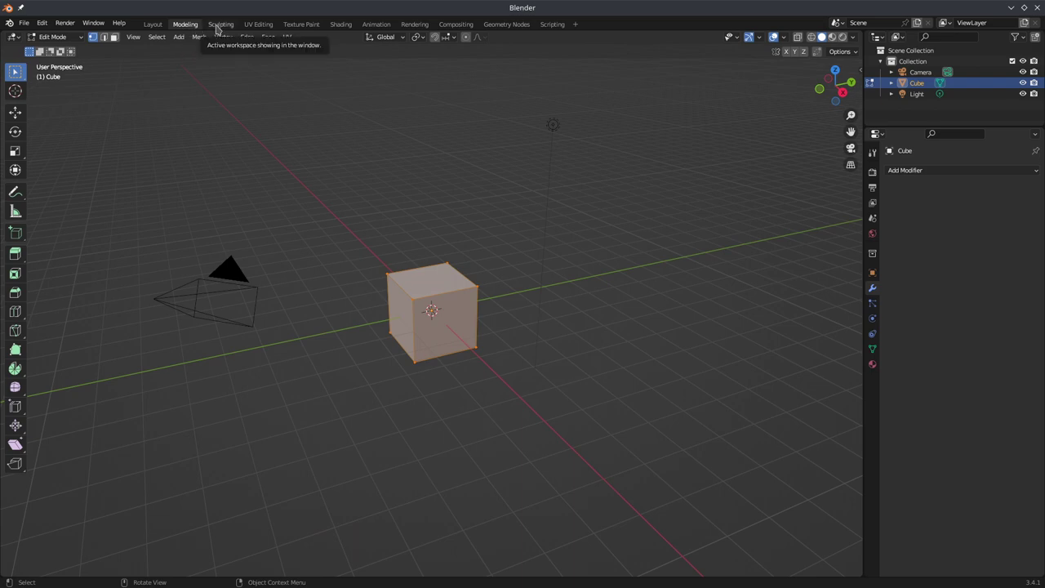
left_click(228, 25)
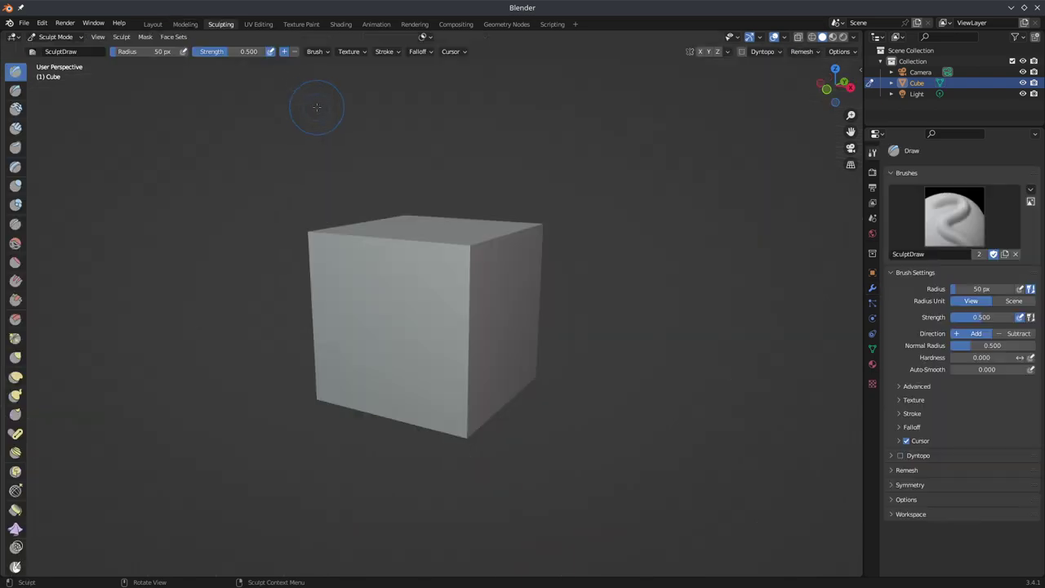
left_click(270, 26)
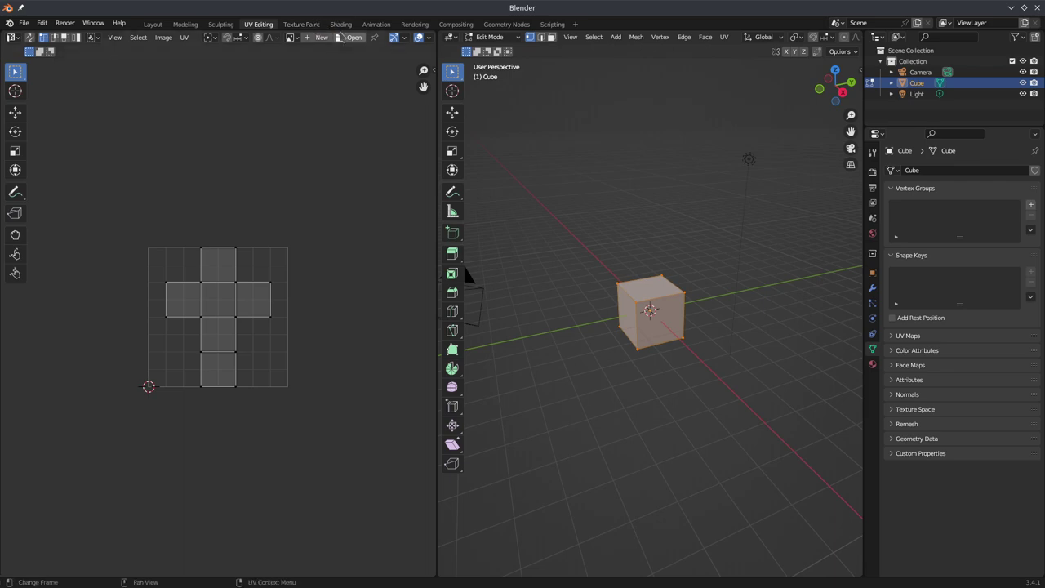
left_click(377, 24)
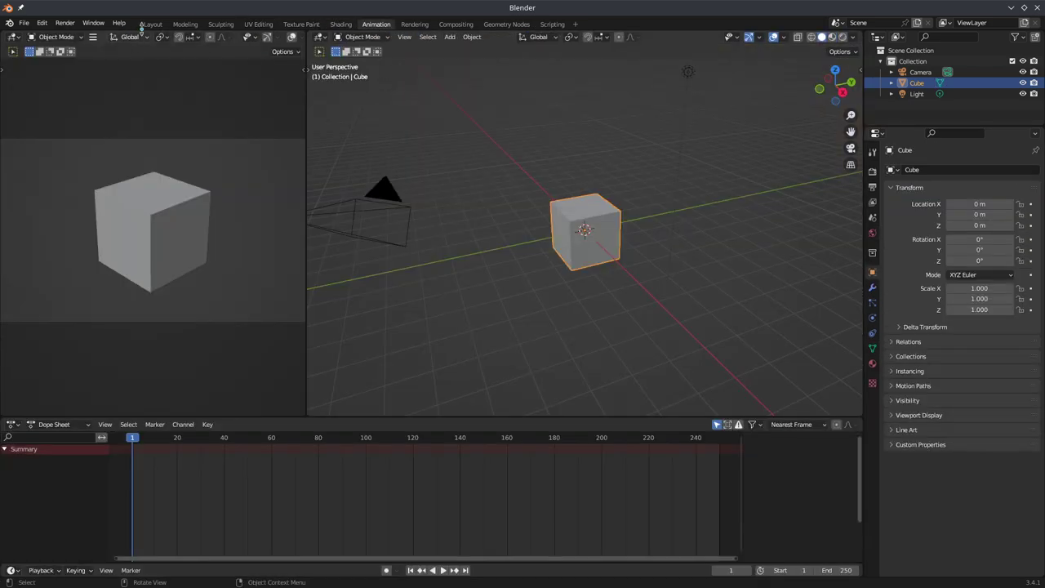
left_click(149, 23)
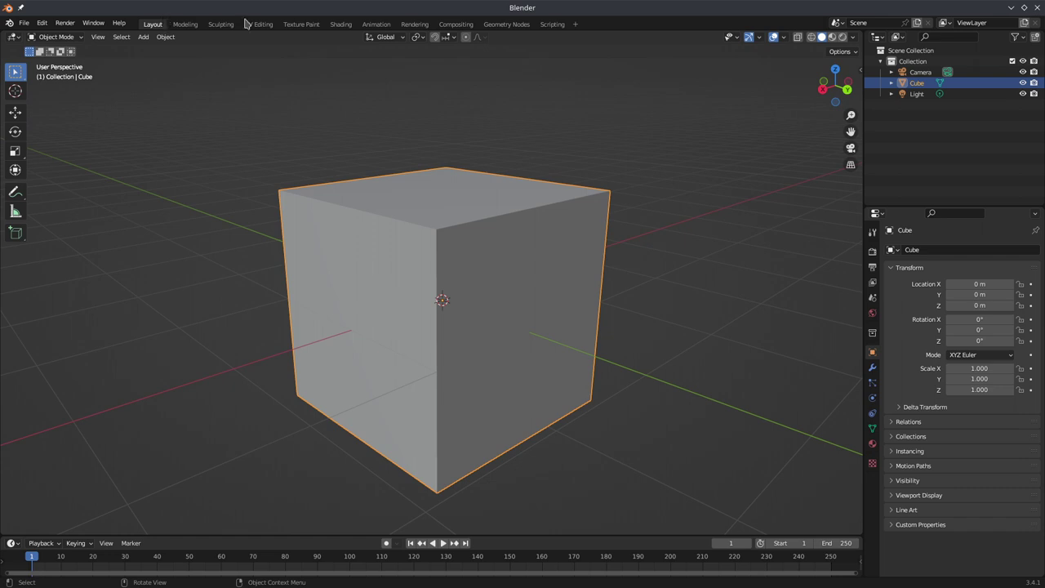
- Select Camera, Light, then all Outliner rows, and deselect everything before checking the Edit menu
left_click(932, 74)
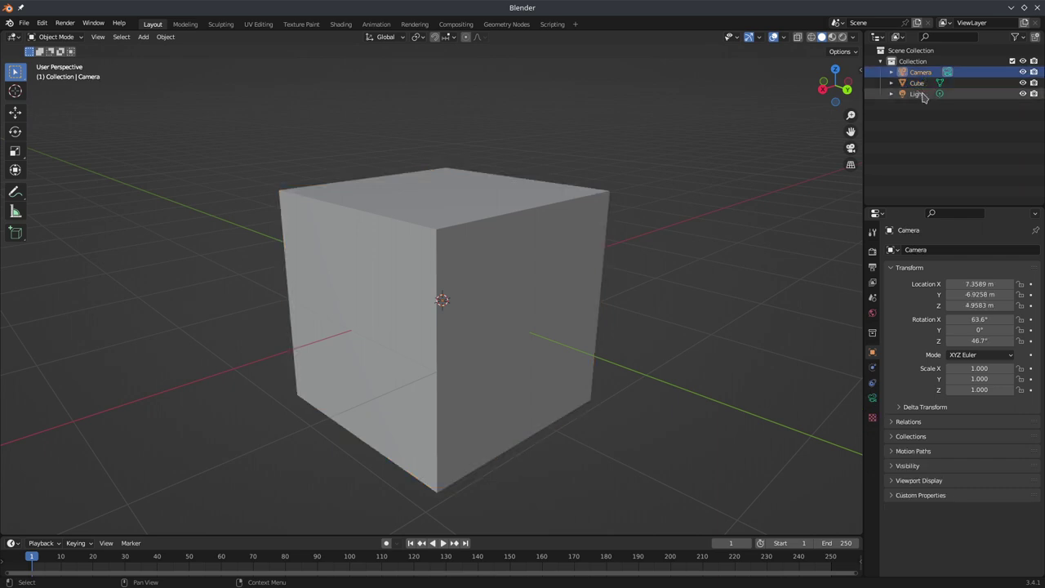
left_click(923, 96)
left_click_drag(900, 133, 939, 76)
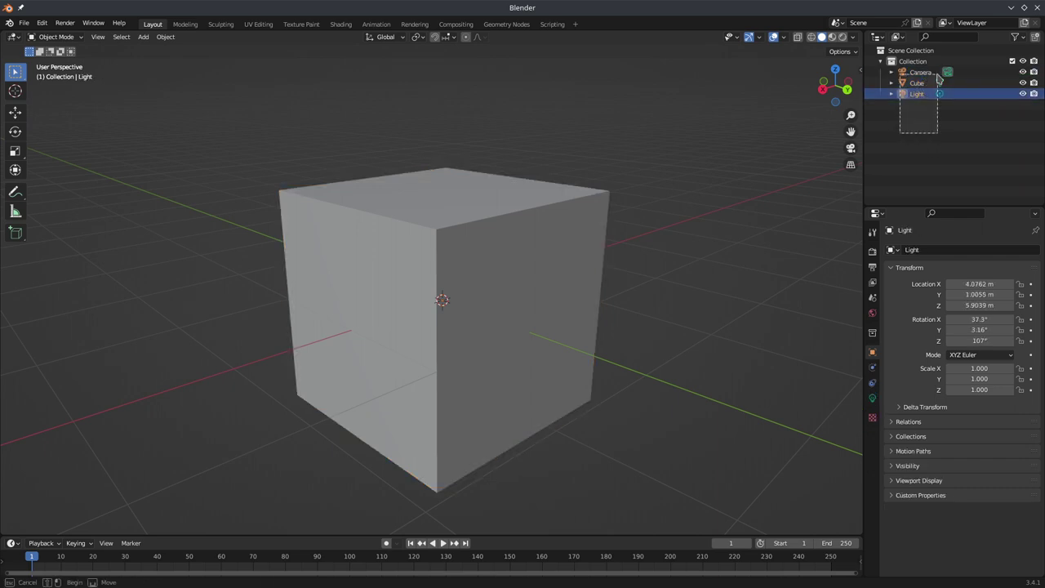
left_click(912, 156)
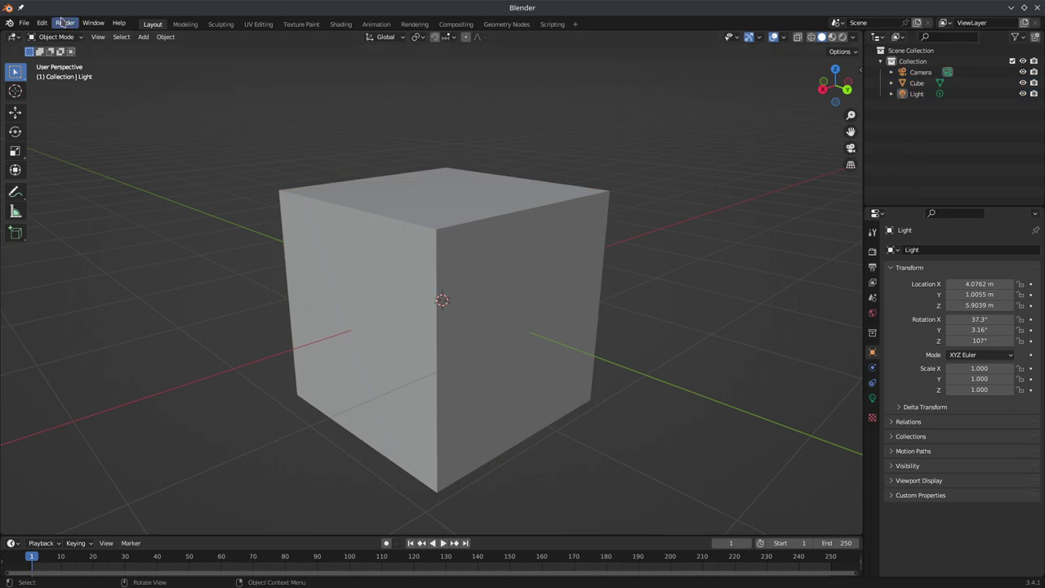
left_click(42, 23)
left_click(16, 233)
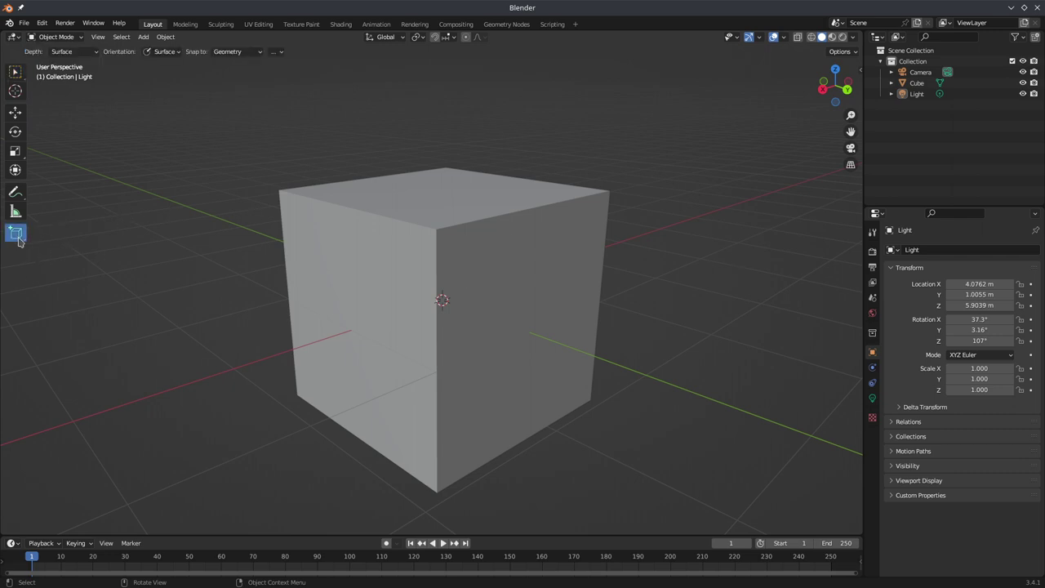
left_click(18, 93)
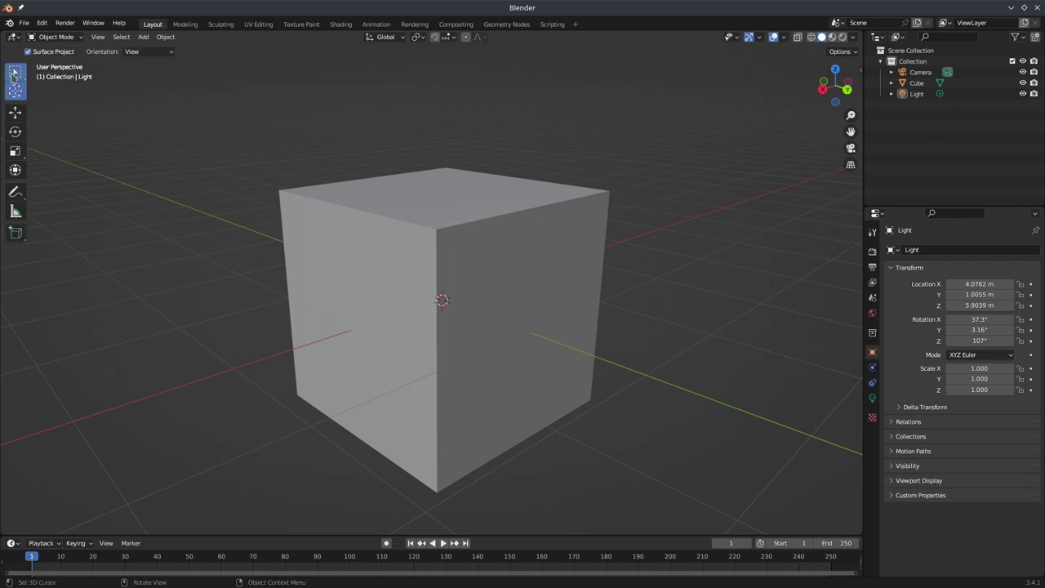
left_click(14, 74)
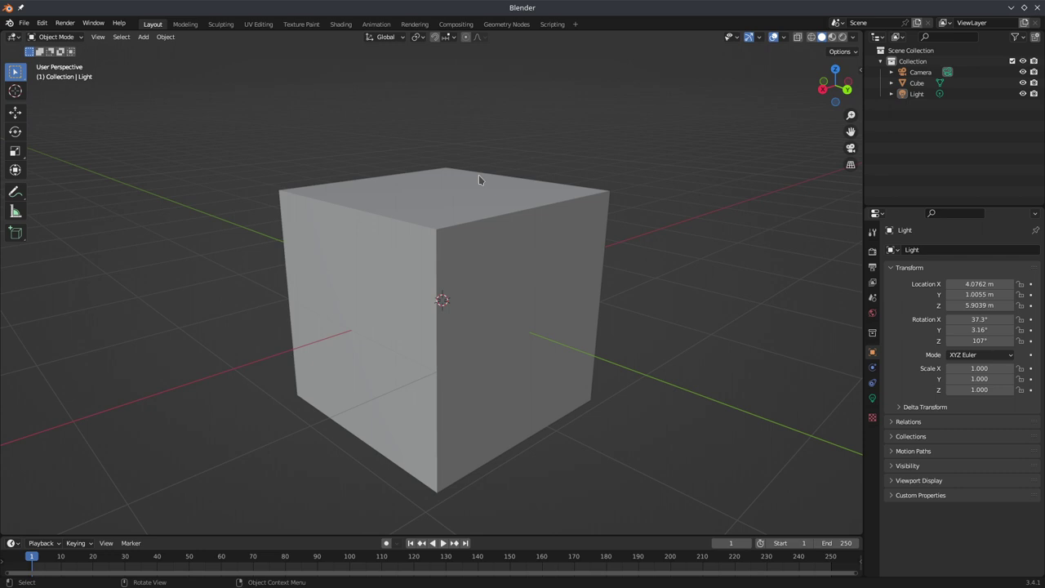
- Zoom out from the cube and orbit to a near top-down view
scroll(480, 188, "down", 2)
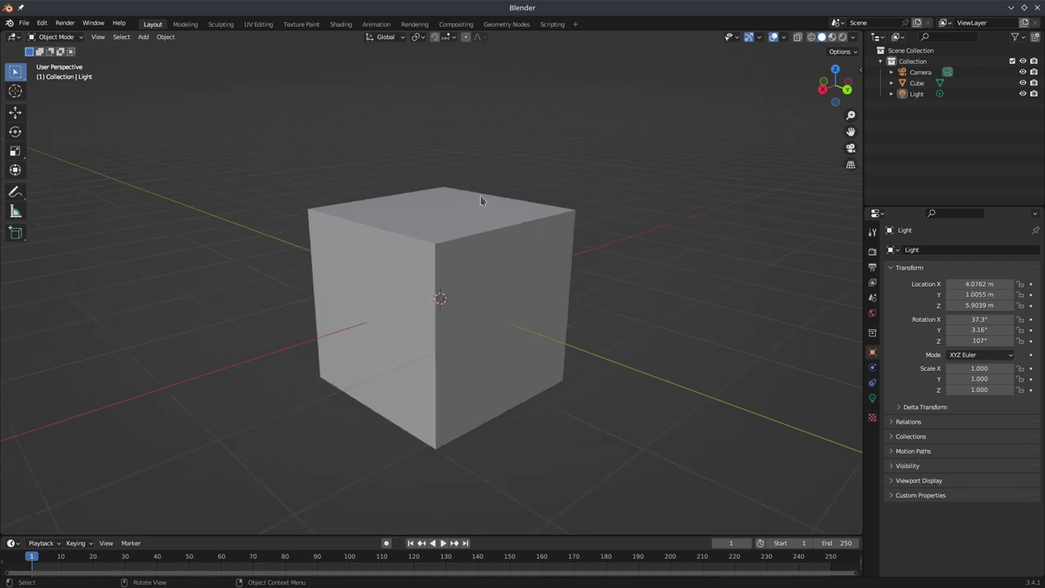
mouse_move(483, 201)
middle_mouse_down()
mouse_move(459, 257)
mouse_move(513, 284)
mouse_move(276, 311)
mouse_move(566, 292)
mouse_move(719, 196)
middle_mouse_up()
scroll(513, 284, "up", 3)
scroll(485, 303, "down", 2)
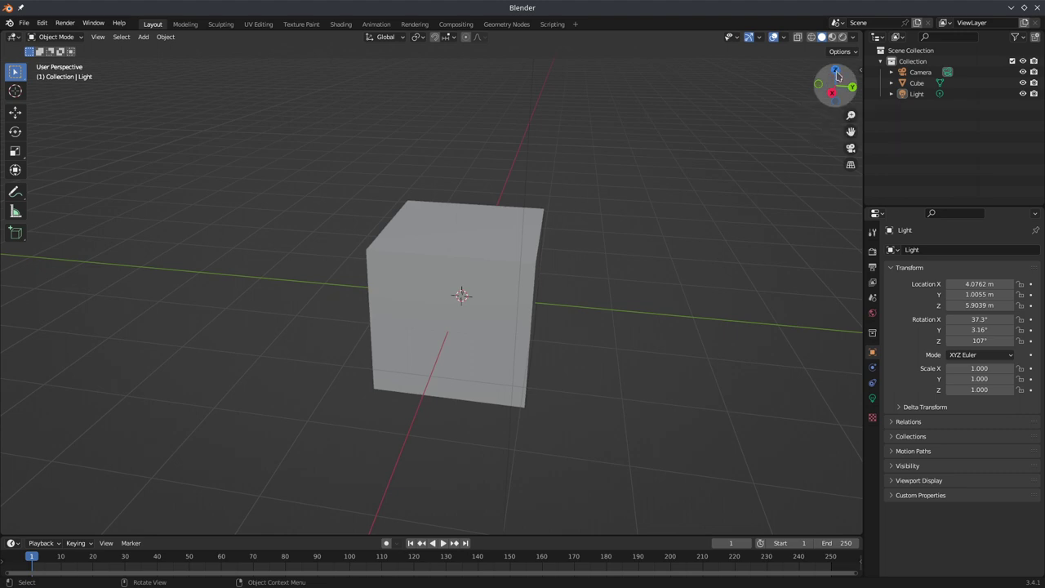
scroll(531, 242, "down", 2)
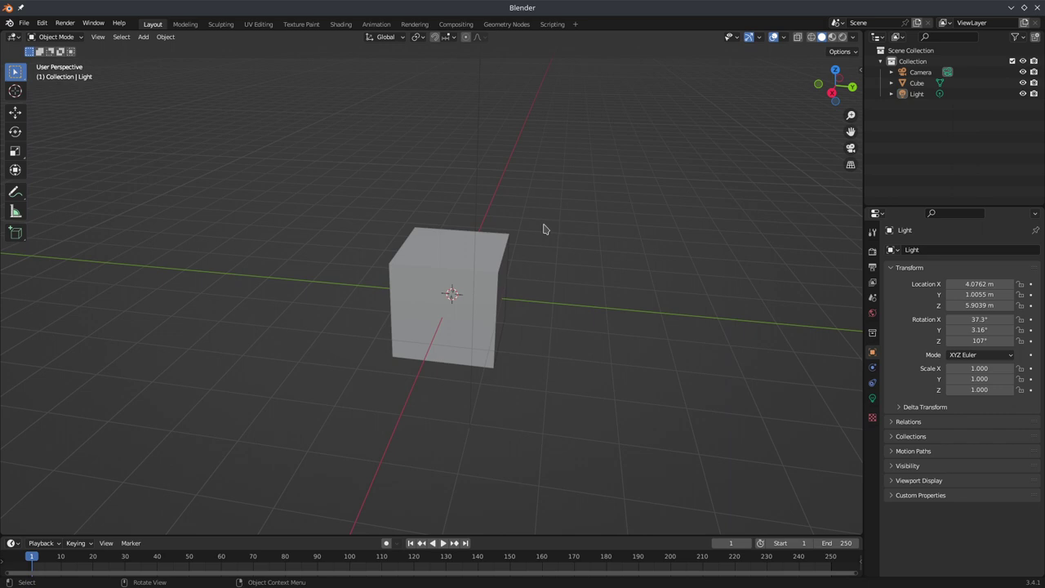
scroll(535, 231, "down", 3)
scroll(550, 226, "up", 2)
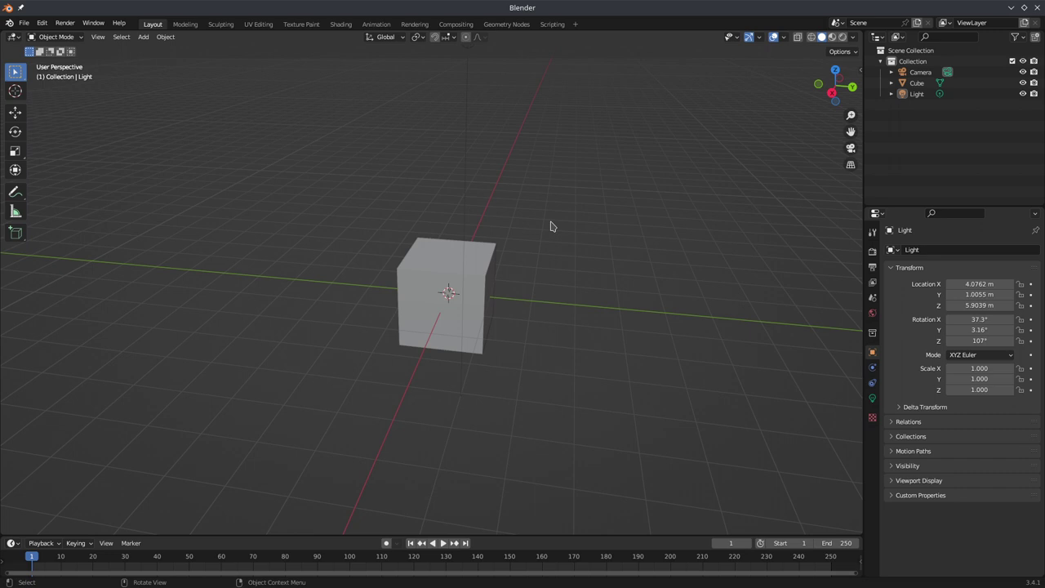
mouse_move(534, 219)
middle_mouse_down()
mouse_move(504, 294)
mouse_move(505, 263)
mouse_move(670, 329)
mouse_move(303, 294)
mouse_move(520, 231)
mouse_move(477, 261)
mouse_move(649, 297)
mouse_move(669, 329)
mouse_move(661, 362)
mouse_move(611, 307)
middle_mouse_up()
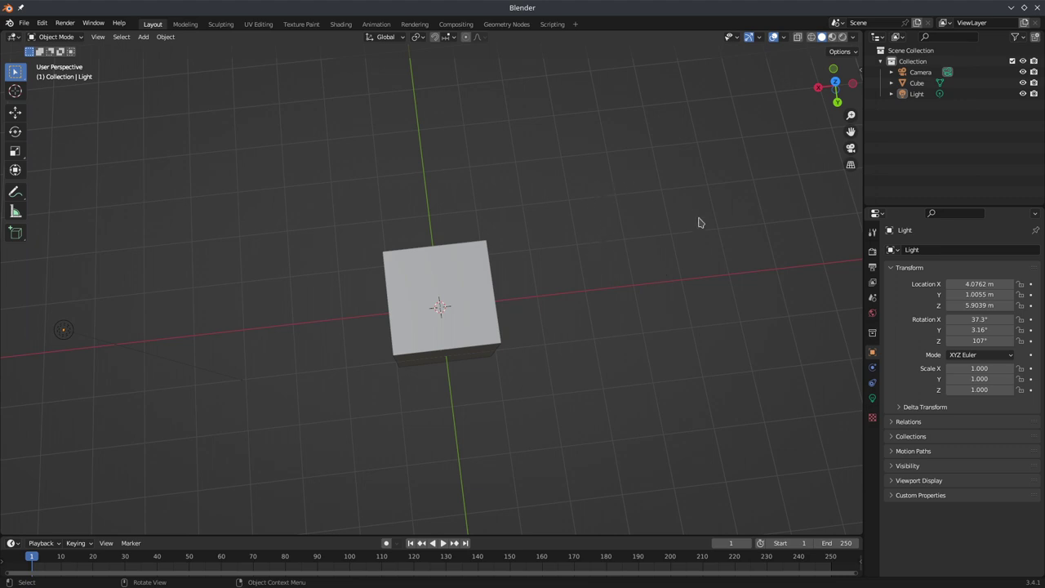
- Orbit from the top-down view to a low angle with the camera appearing above the cube
mouse_move(699, 222)
middle_mouse_down()
mouse_move(683, 212)
mouse_move(686, 222)
middle_mouse_up()
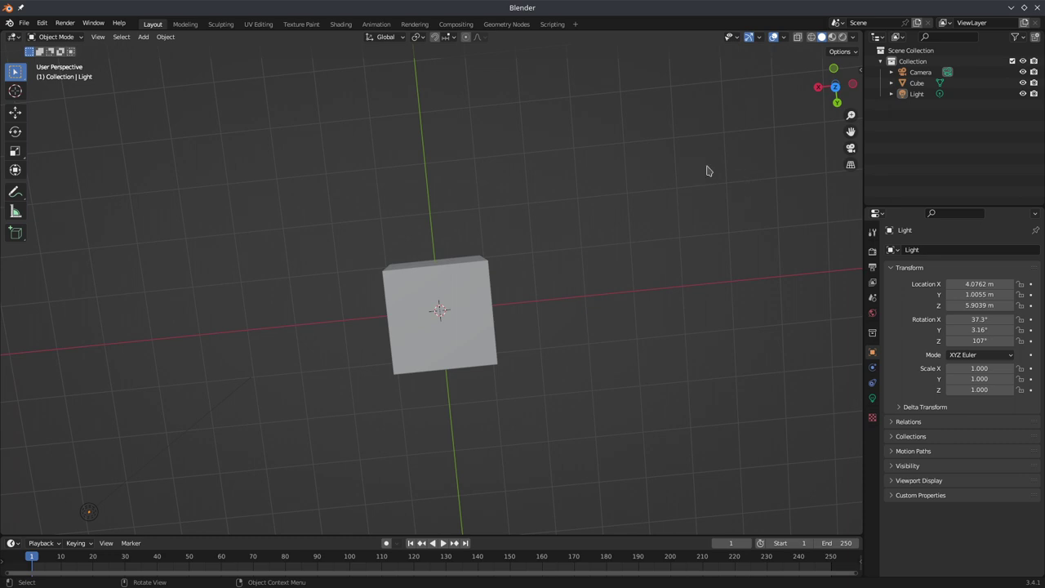
mouse_move(637, 327)
middle_mouse_down()
mouse_move(628, 259)
mouse_move(636, 356)
mouse_move(485, 205)
mouse_move(486, 291)
mouse_move(483, 276)
mouse_move(367, 259)
middle_mouse_up()
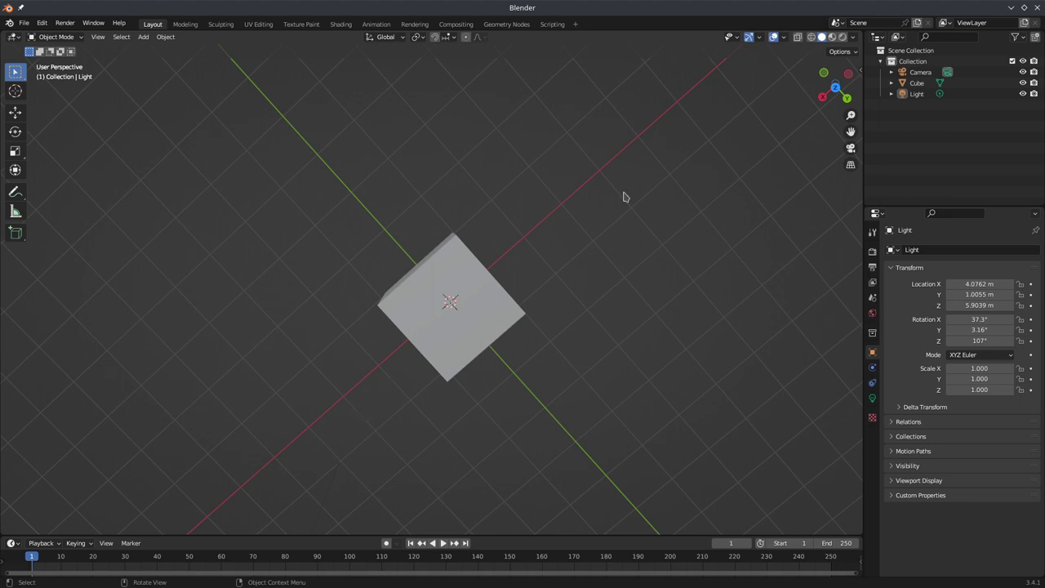
mouse_move(567, 366)
middle_mouse_down()
mouse_move(618, 330)
mouse_move(560, 233)
mouse_move(426, 346)
mouse_move(453, 144)
mouse_move(450, 273)
mouse_move(446, 261)
middle_mouse_up()
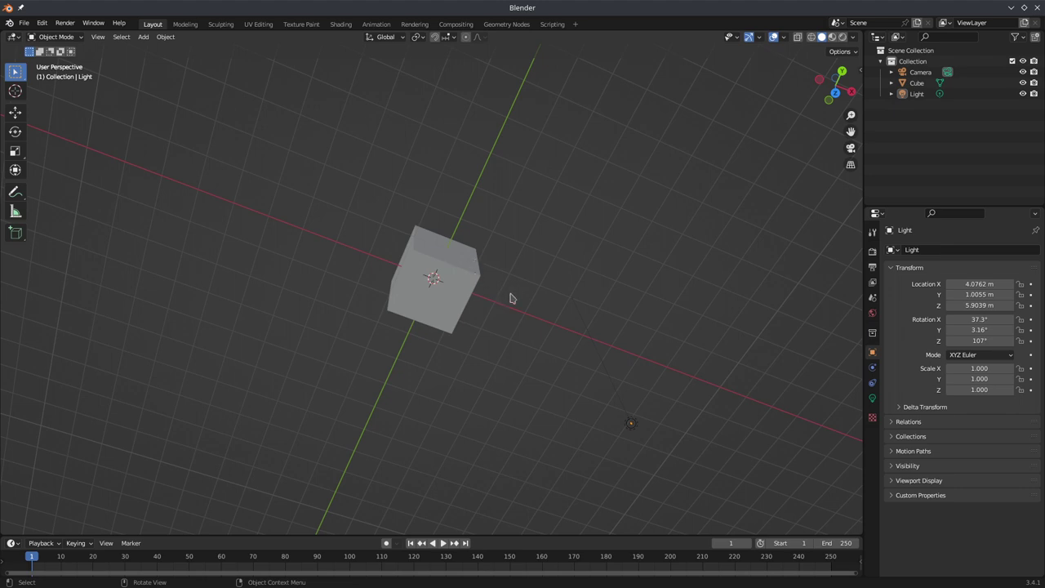
mouse_move(471, 361)
middle_mouse_down()
mouse_move(471, 294)
mouse_move(490, 243)
mouse_move(452, 302)
mouse_move(555, 303)
mouse_move(564, 319)
middle_mouse_up()
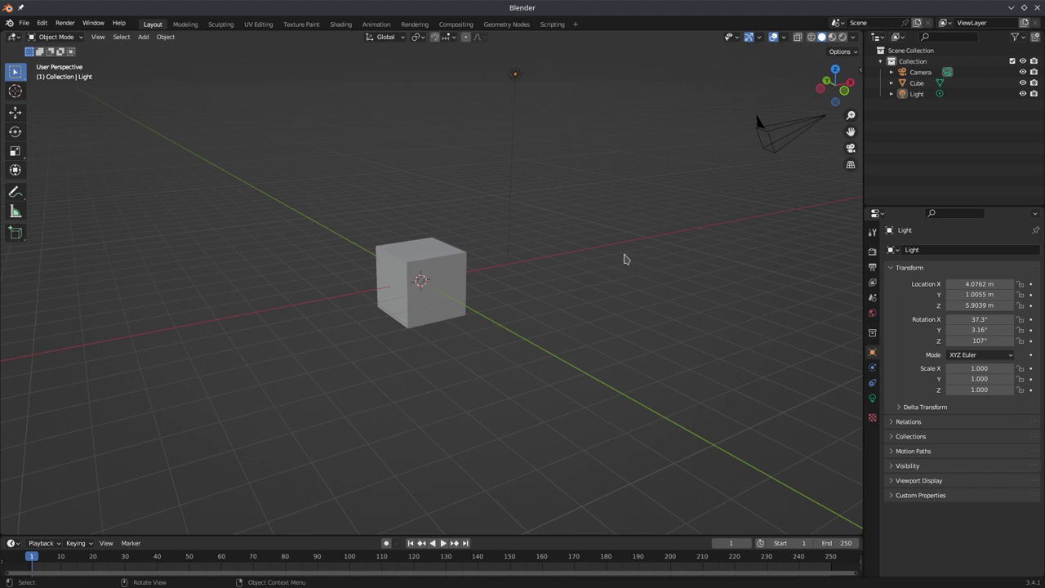
mouse_move(625, 259)
middle_mouse_down()
mouse_move(536, 294)
mouse_move(508, 289)
mouse_move(538, 316)
mouse_move(449, 308)
mouse_move(436, 287)
mouse_move(536, 311)
middle_mouse_up()
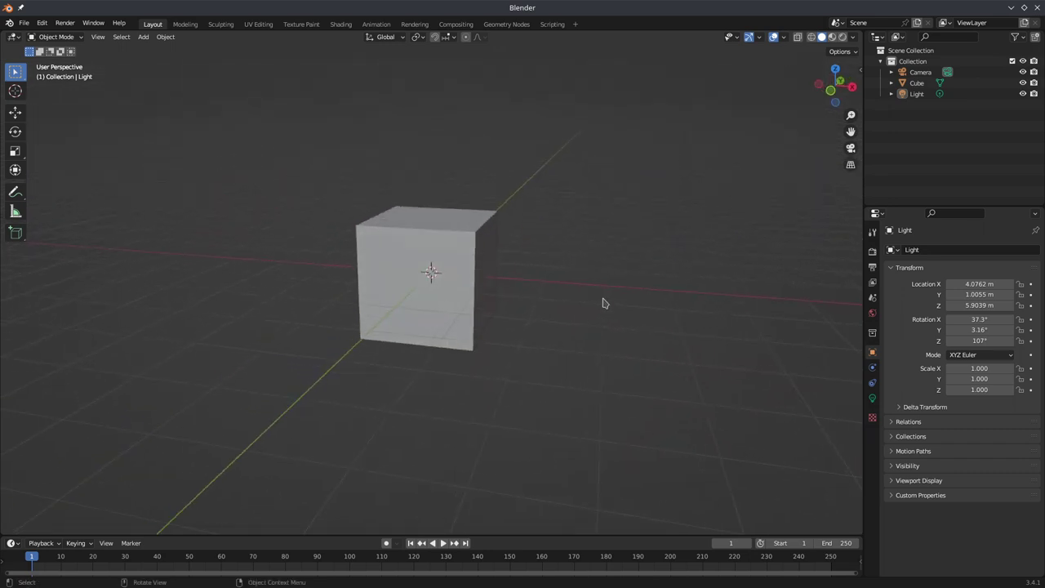